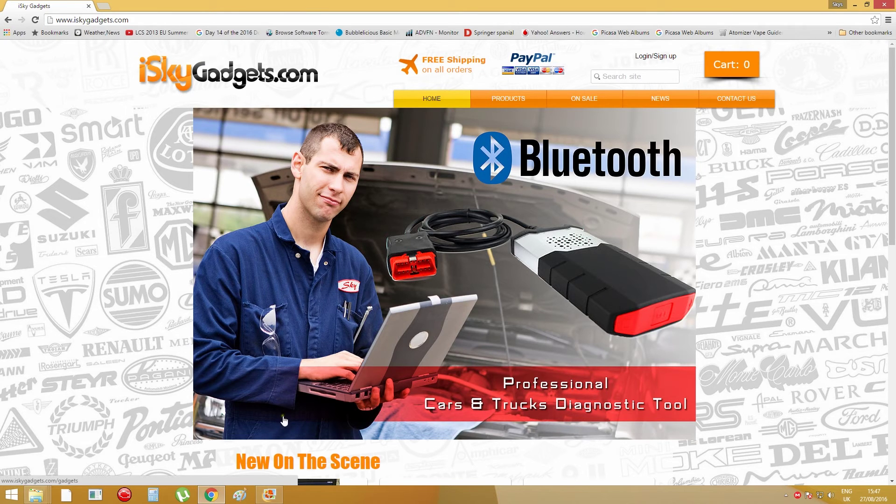
Open the Delphi 2014.3.2 DVD folder from the desktop in a maximized window
key(super+d)
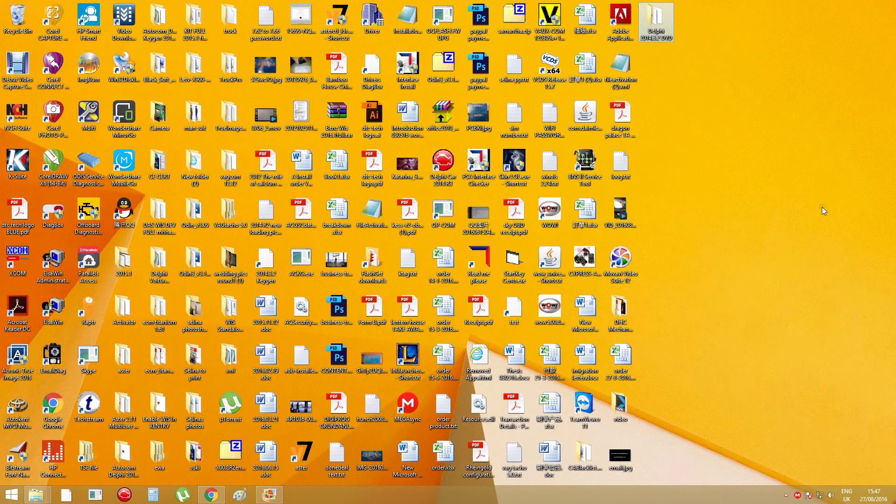
double_click(664, 18)
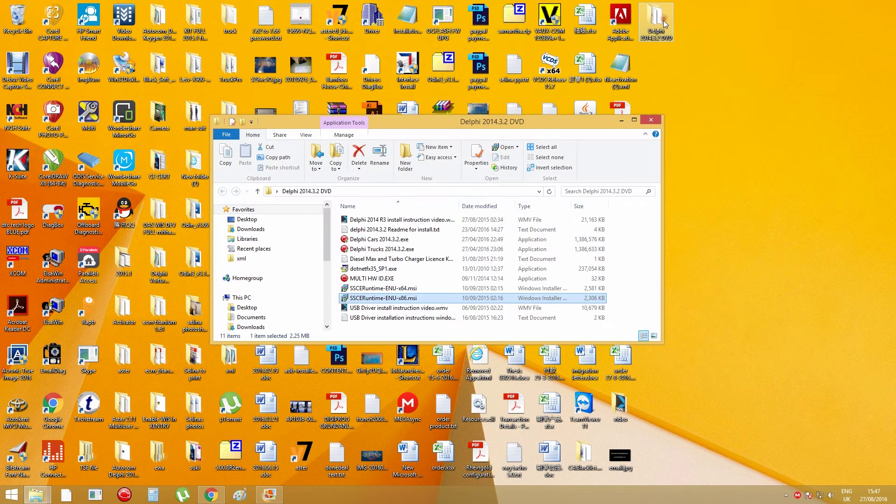
double_click(412, 124)
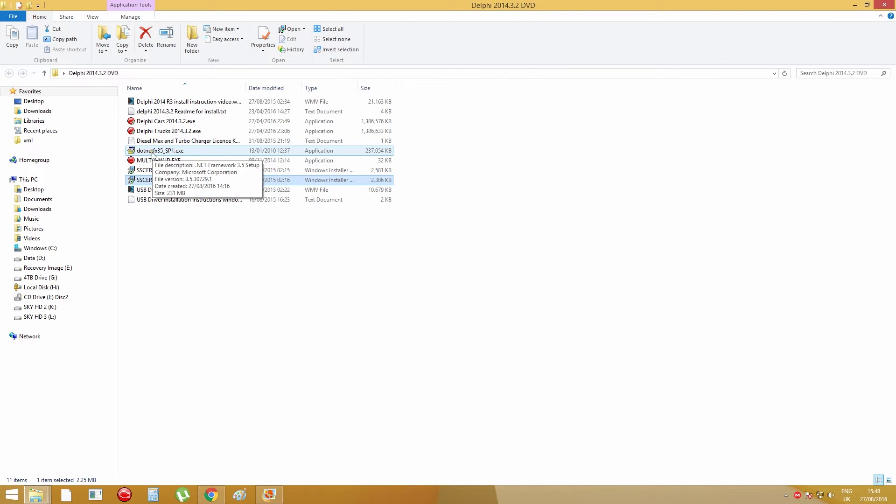
Locate the prerequisite installers dotnetfx35_SP1.exe, SSCERuntime-ENU-x86.msi and SSCERuntime-ENU-x64.msi in the DVD folder
click(178, 153)
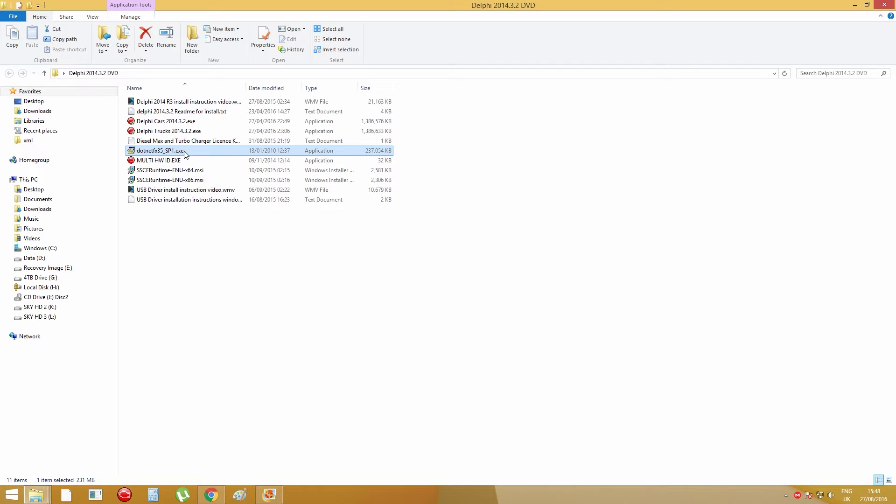
click(207, 181)
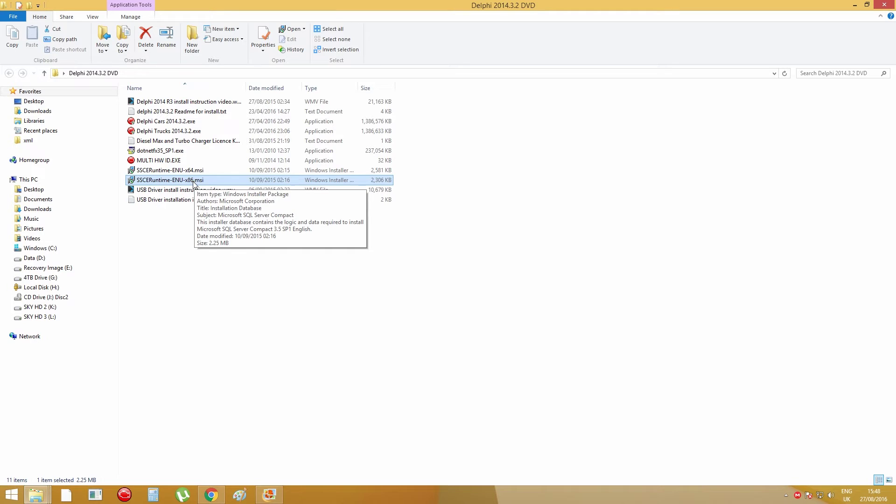
click(190, 173)
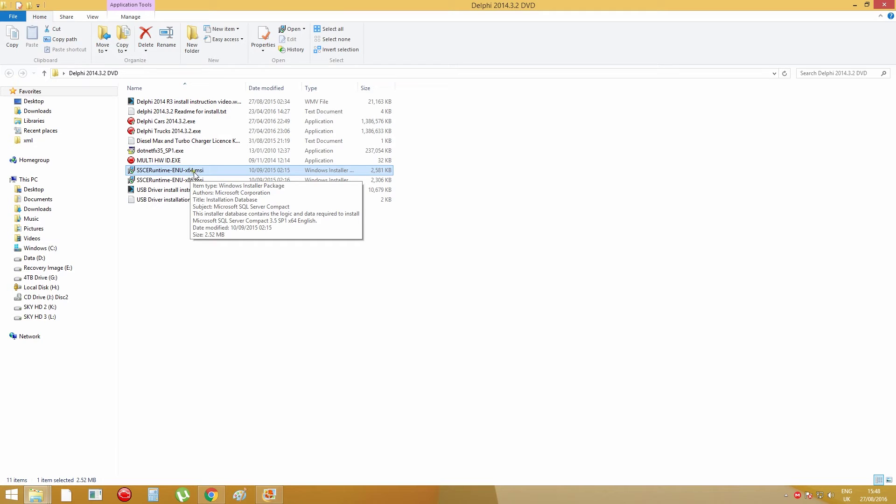
Run the Delphi Cars 2014.3.2.exe installer and proceed to the installation directory page
click(175, 124)
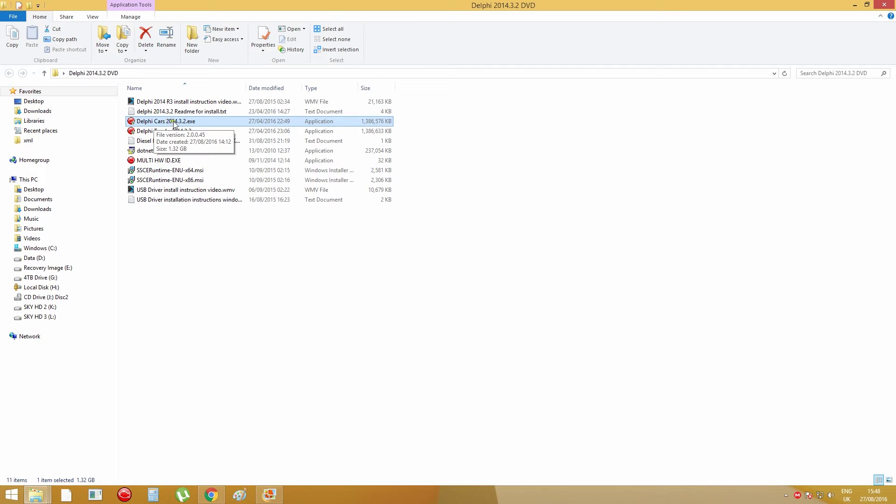
double_click(200, 123)
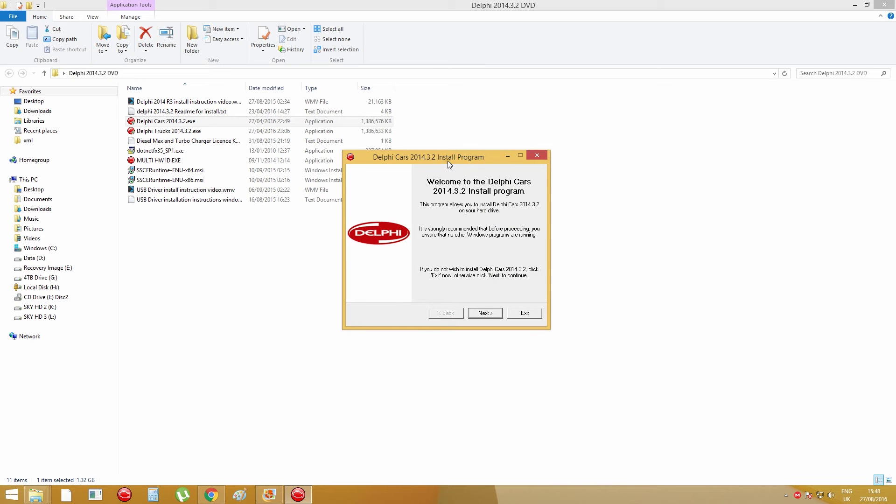
drag(447, 160, 432, 171)
click(472, 323)
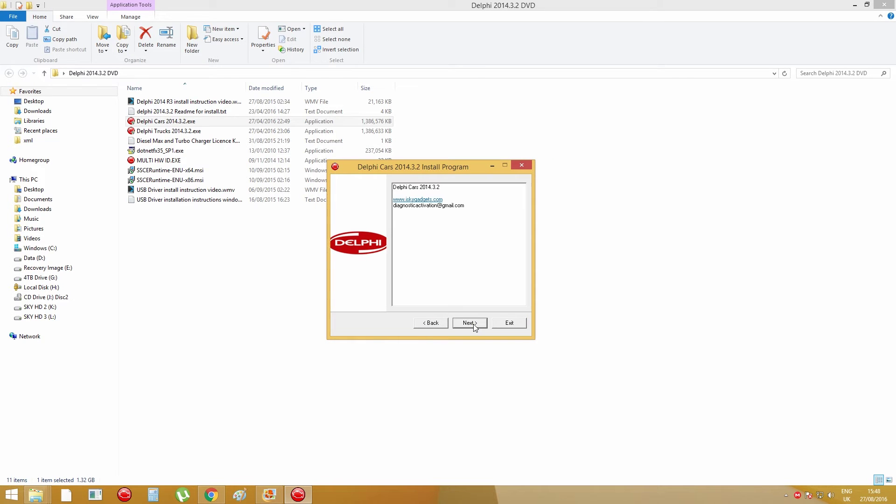
click(473, 325)
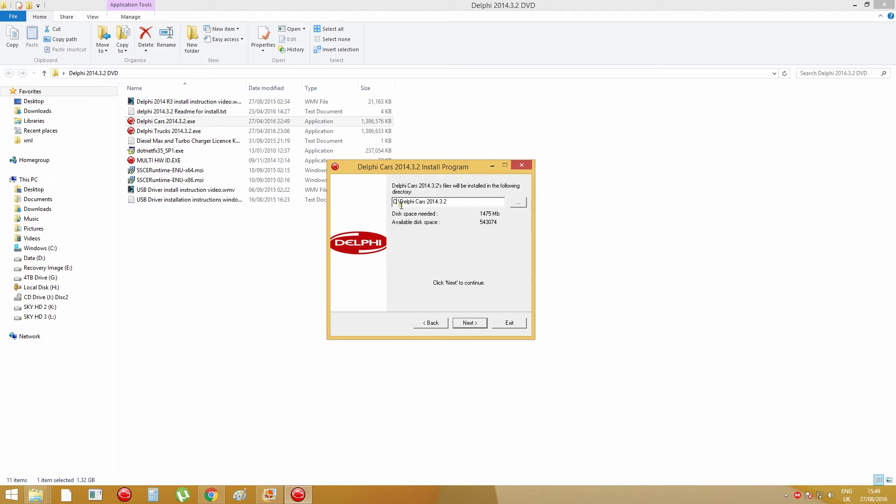
Install the program into C:\Delphi Cars 2014.3.2, agreeing to create the directory, and exit the installer once it finishes
drag(459, 202, 381, 213)
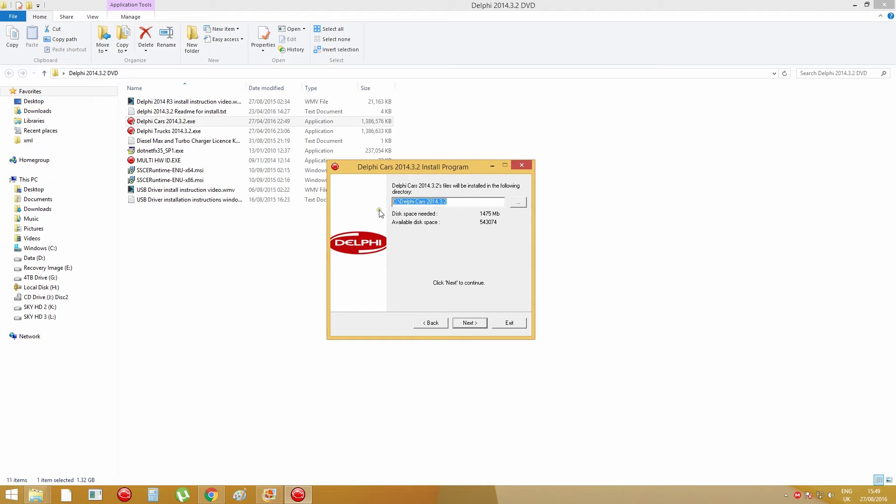
click(469, 324)
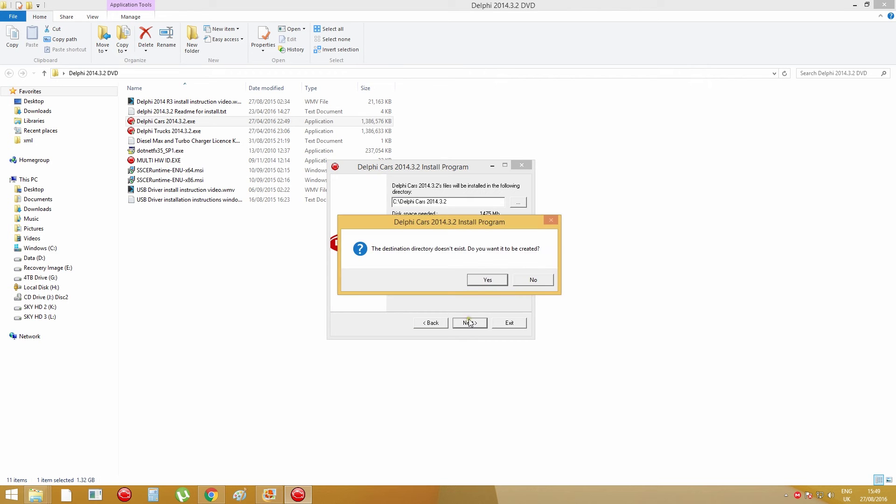
click(477, 280)
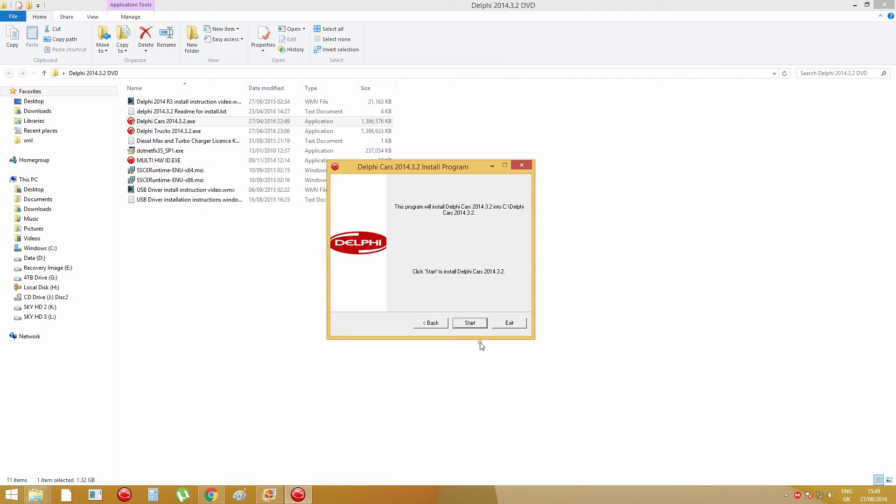
click(461, 323)
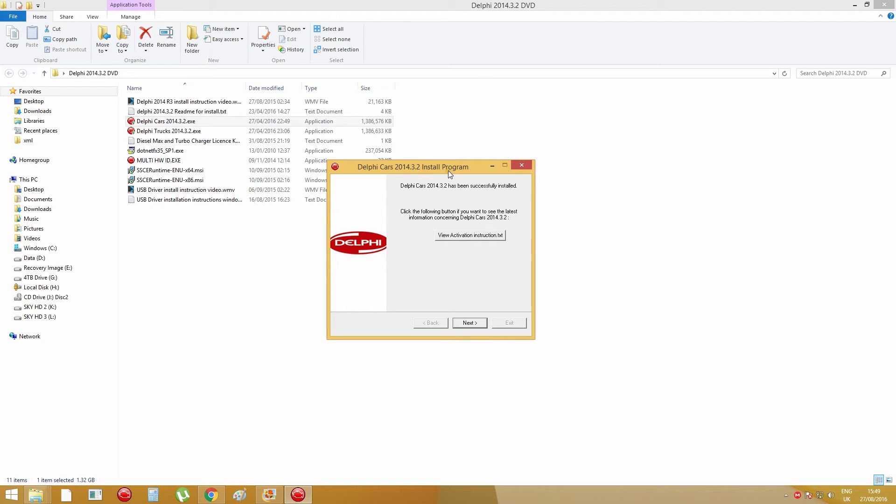
click(474, 322)
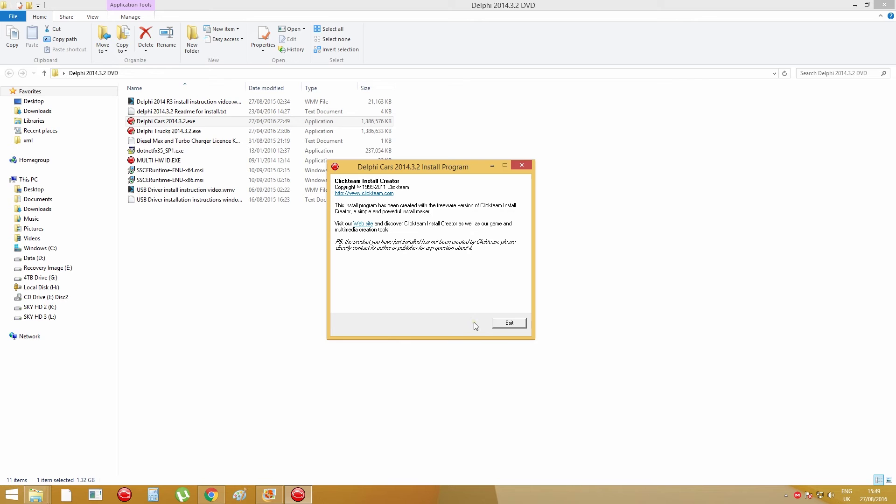
click(509, 324)
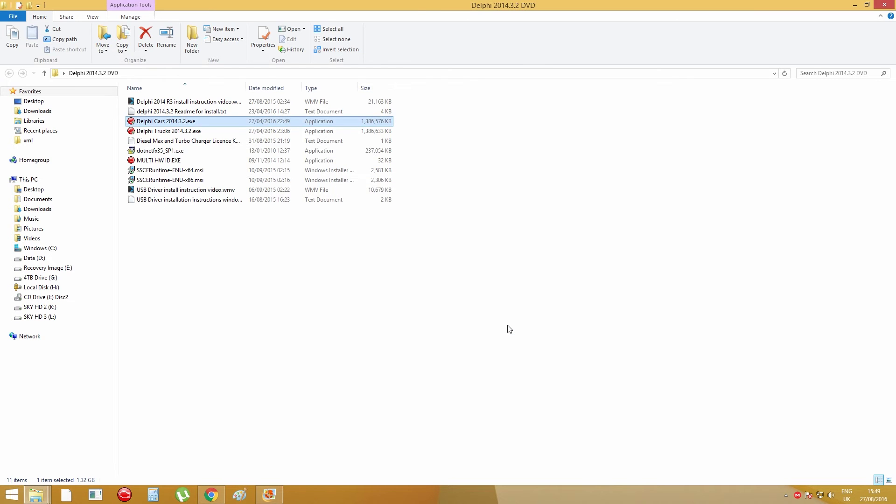
Open the Delphi Cars 2014.3.2 installation folder on the Windows (C:) drive
click(41, 250)
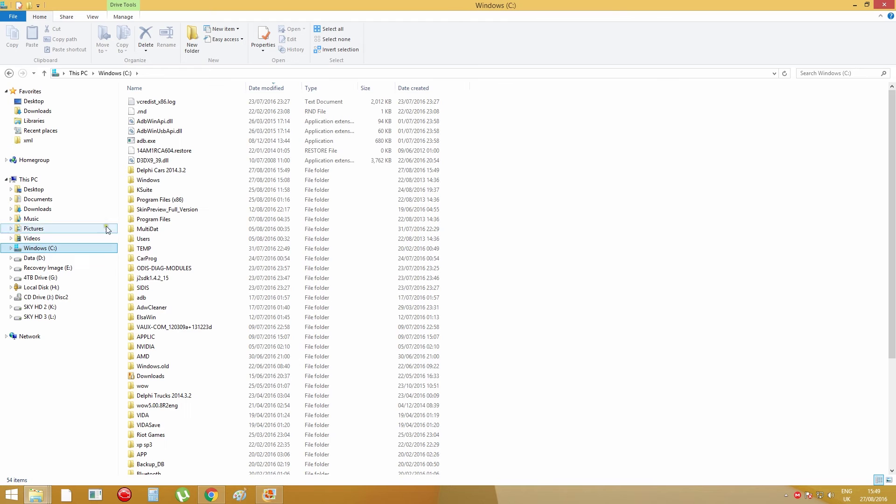
mouse_move(149, 173)
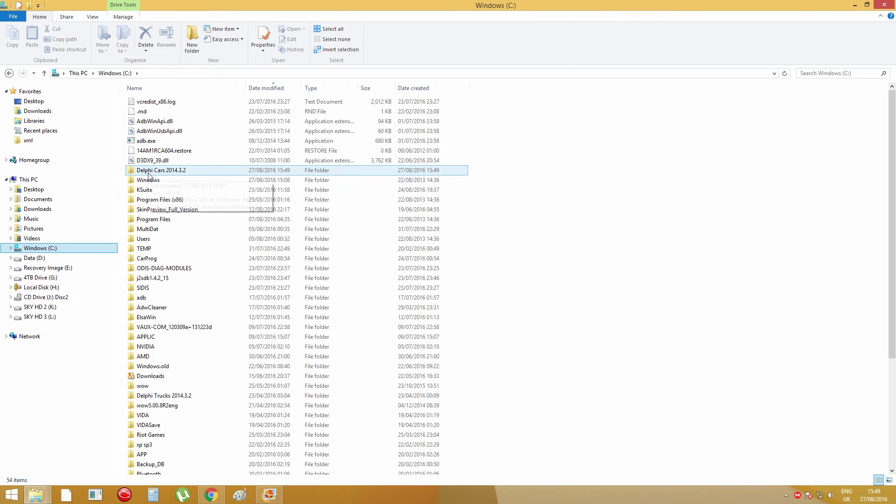
double_click(201, 171)
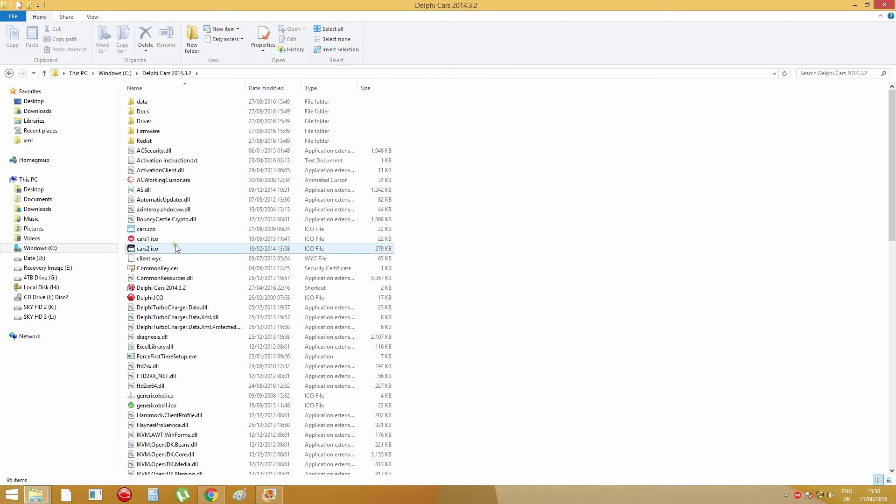
Create a desktop shortcut from the Delphi Cars 2014.3.2 shortcut in the installation folder
double_click(157, 290)
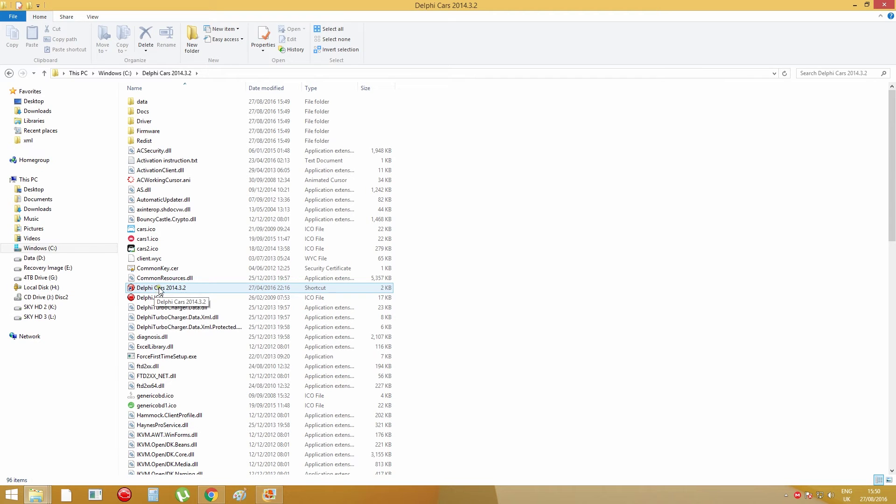
right_click(175, 289)
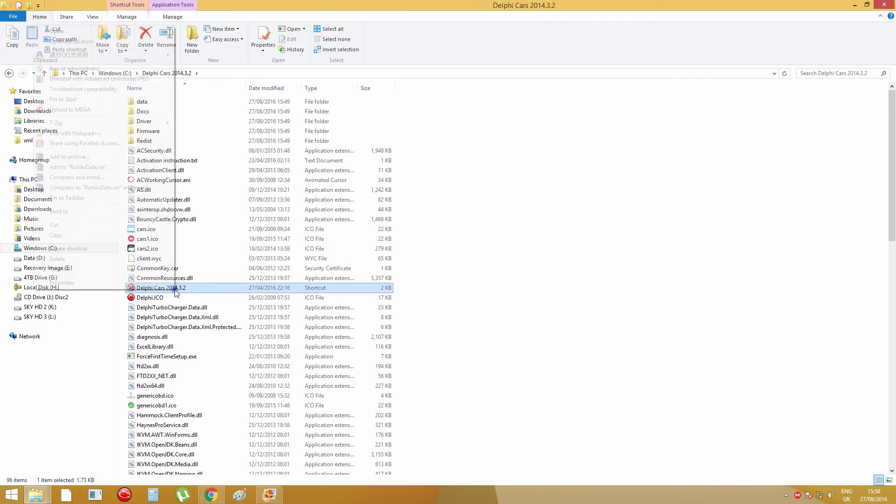
mouse_move(116, 214)
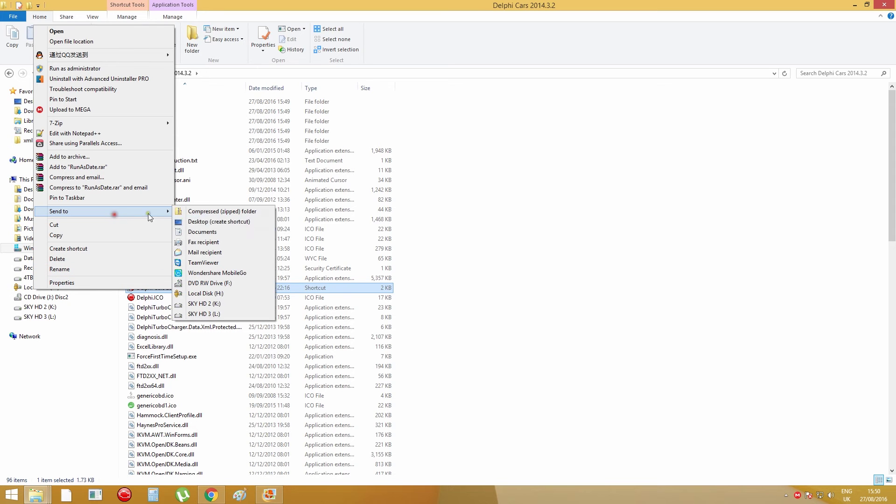
click(240, 222)
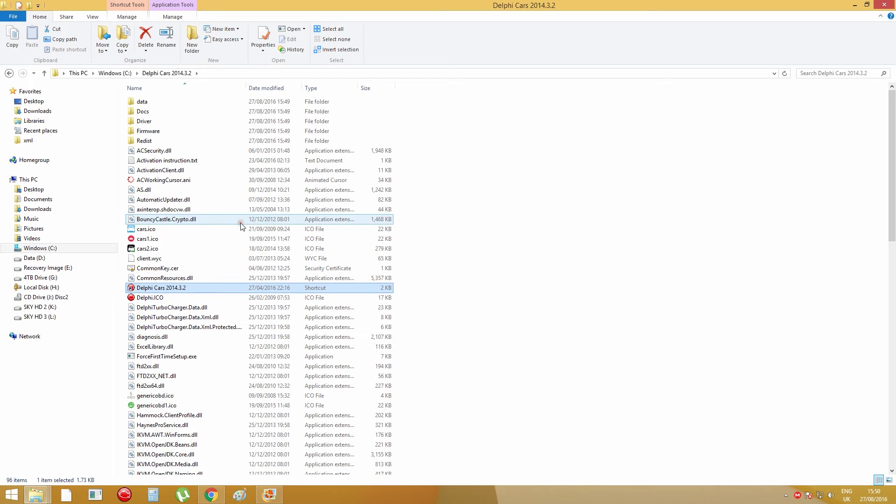
click(537, 303)
Launch Main.exe from the installation folder and advance the software activation wizard to the page that starts the activation
scroll(410, 410, down, 12)
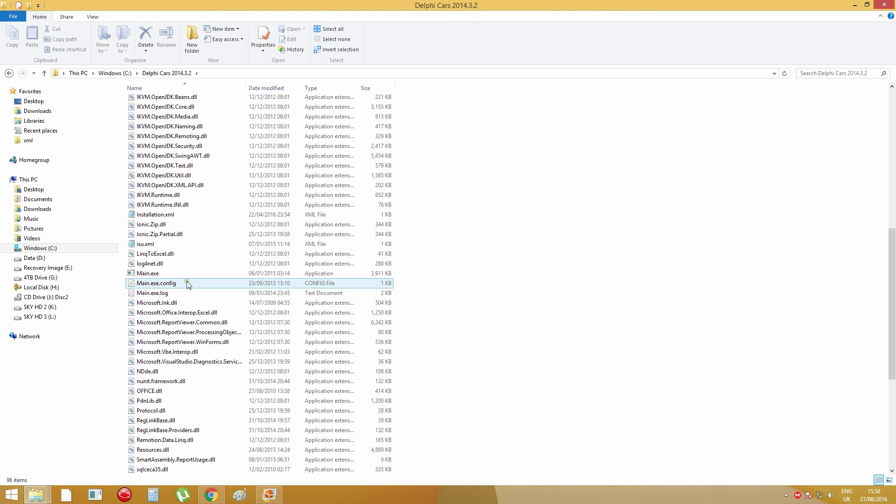
double_click(169, 273)
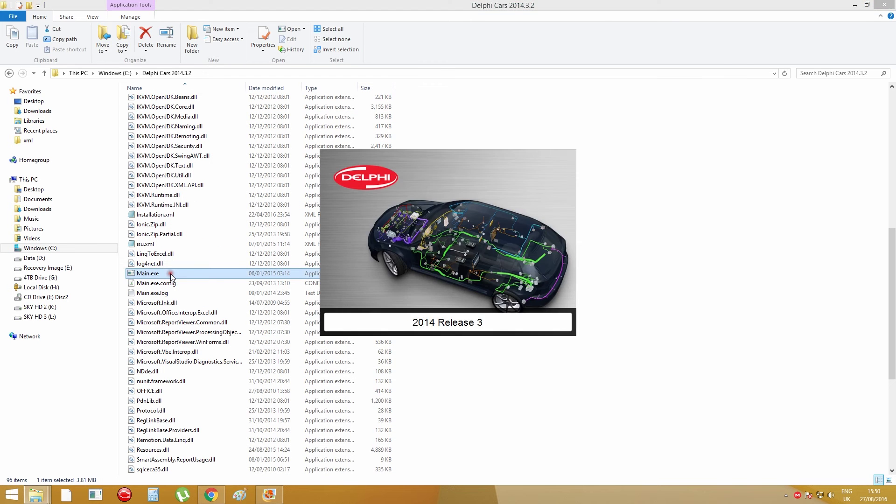
drag(424, 142, 432, 156)
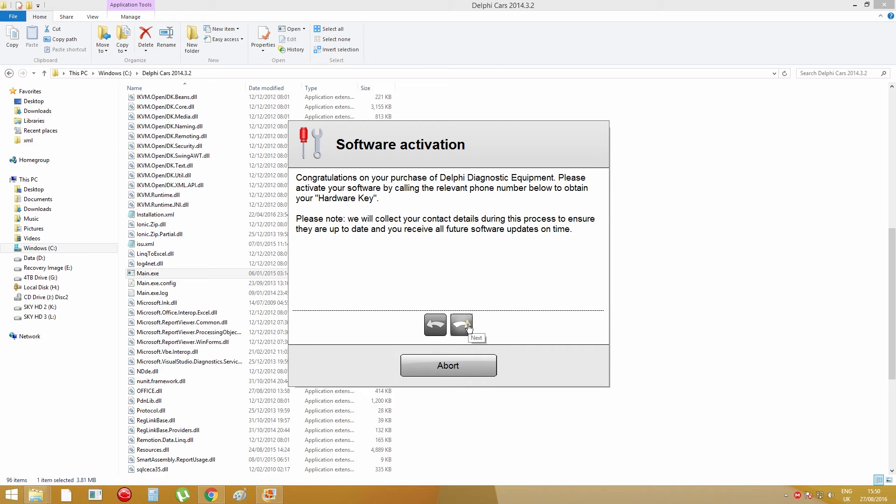
click(468, 327)
click(468, 328)
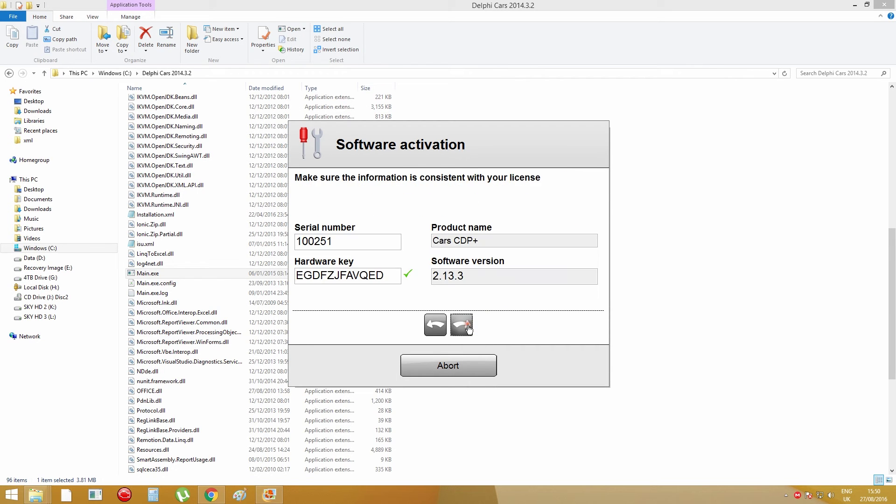
click(469, 328)
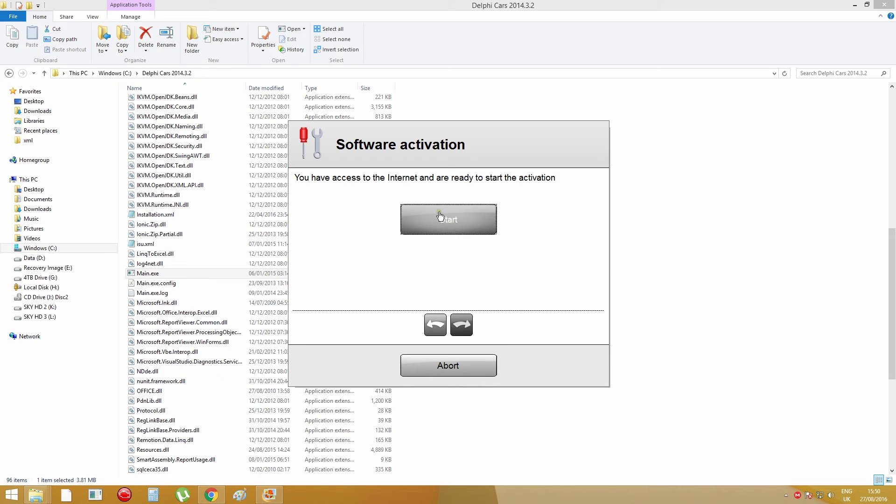
Start the activation and save the activation XML file to the Desktop under the name car
click(438, 216)
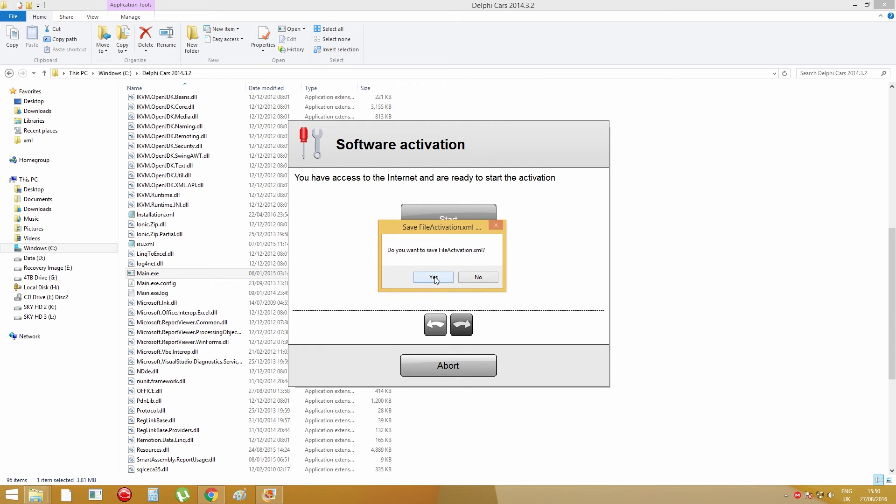
click(433, 278)
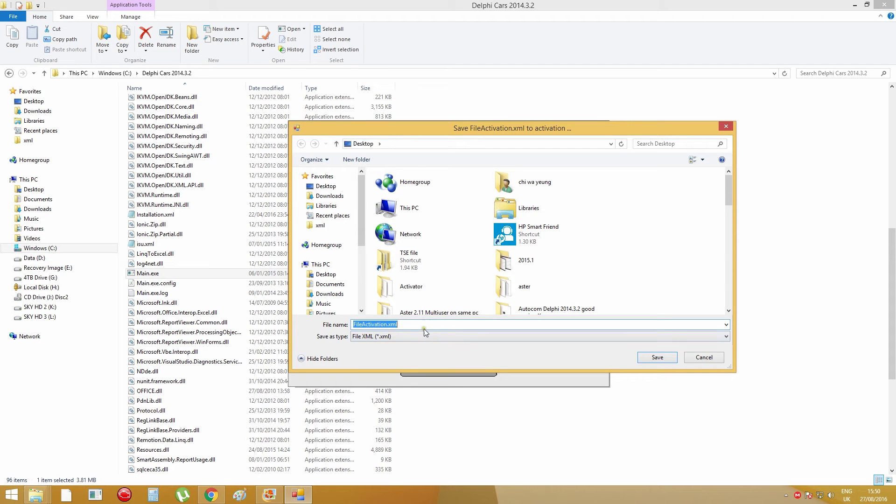
text(car)
click(646, 358)
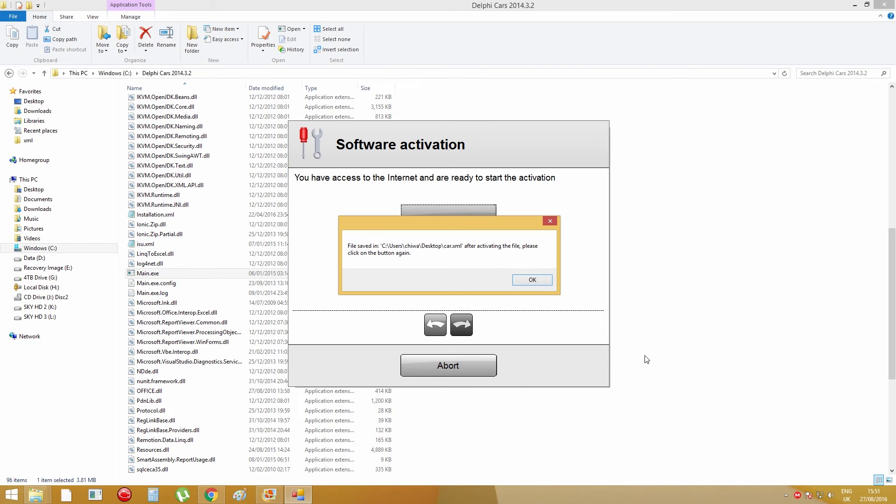
click(540, 286)
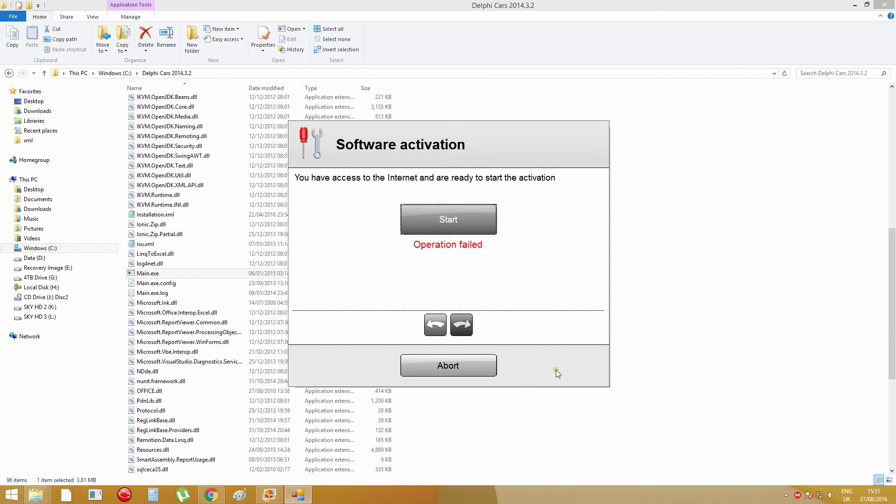
Select the saved car.xml on the desktop, then switch to Photo Gallery to view the activation contact details in email.jpg
key(super+d)
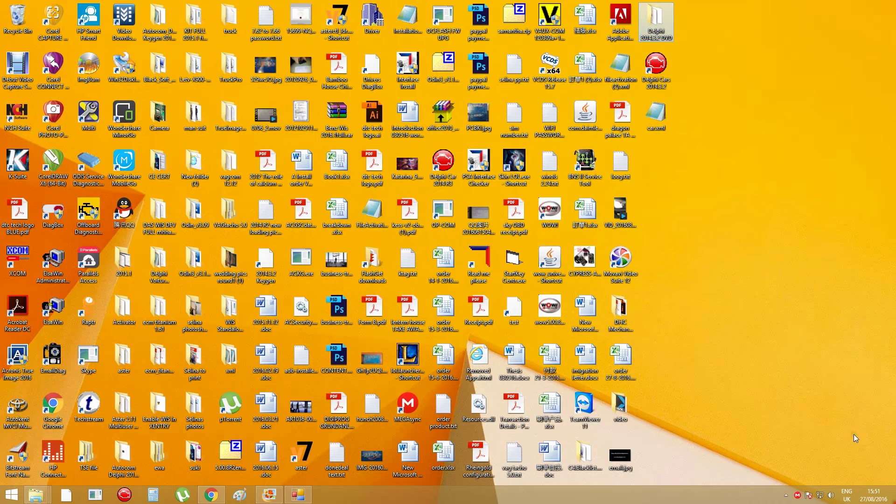
click(657, 118)
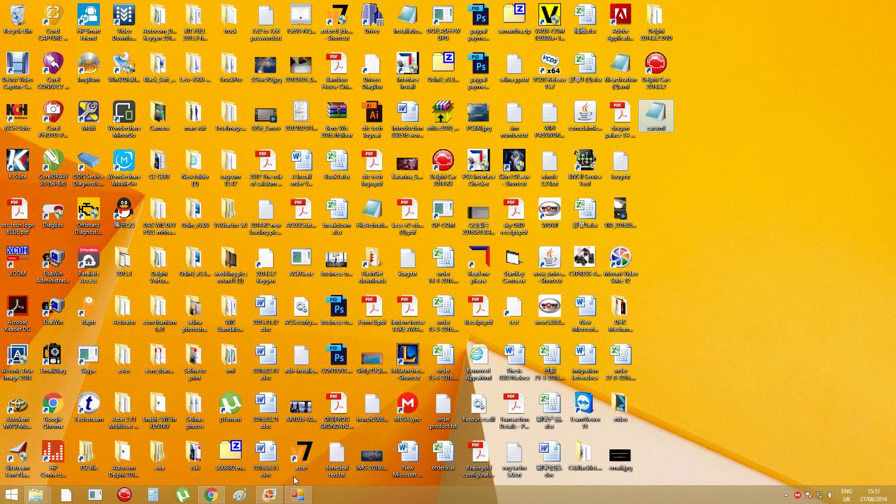
click(274, 494)
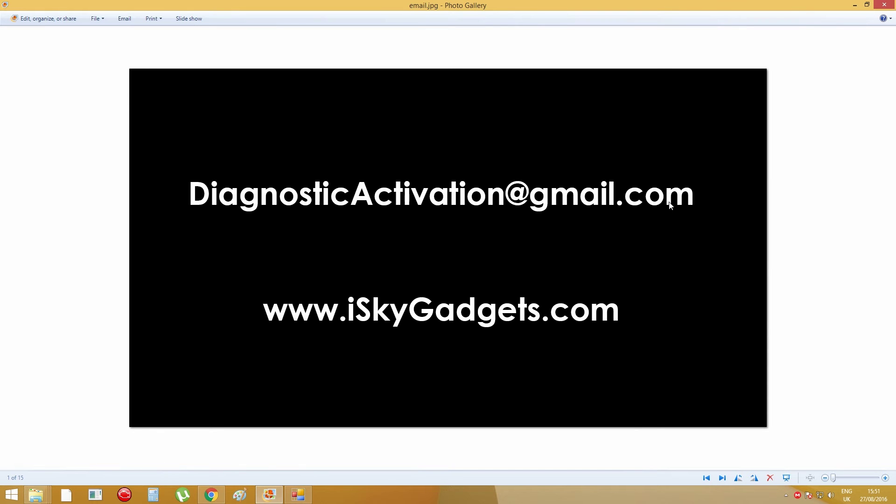
Close the email image and restart the activation, declining to save FileActivation.xml and agreeing to open the activated file
click(883, 7)
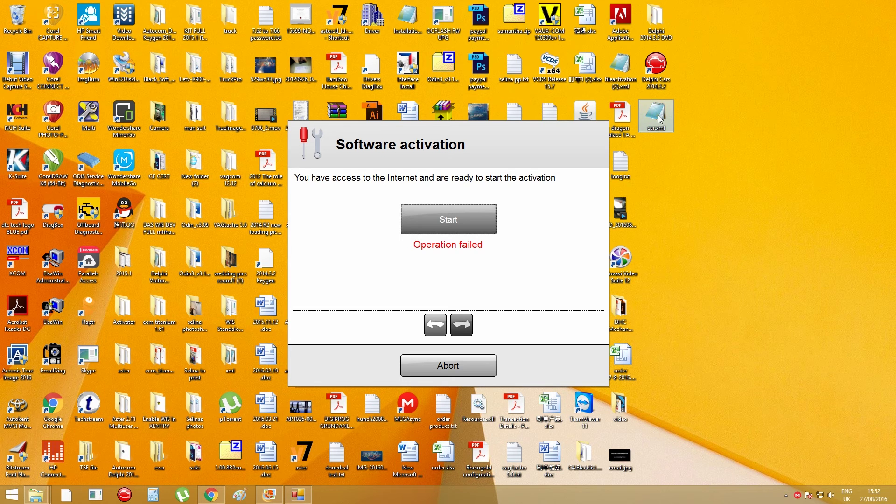
drag(515, 154, 481, 137)
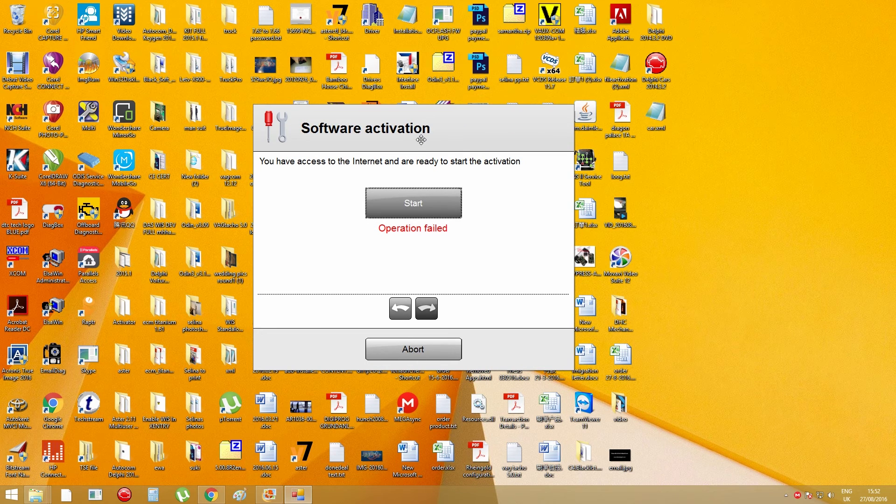
drag(420, 141, 404, 155)
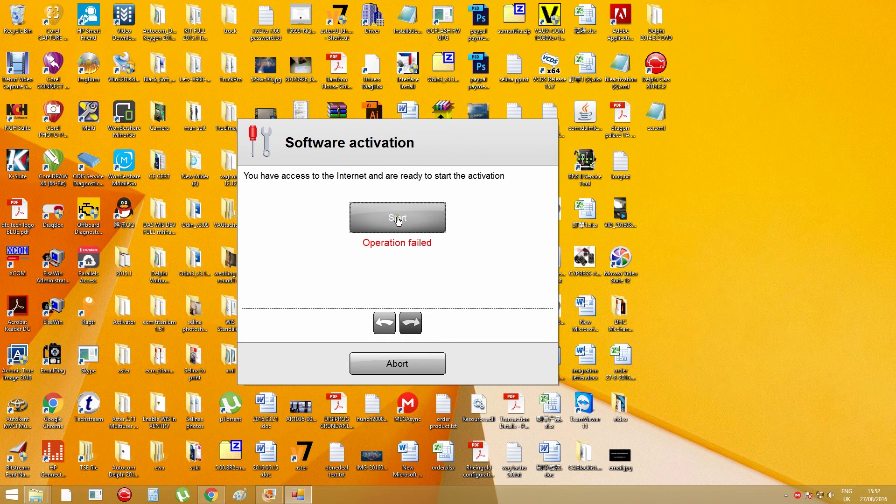
click(397, 226)
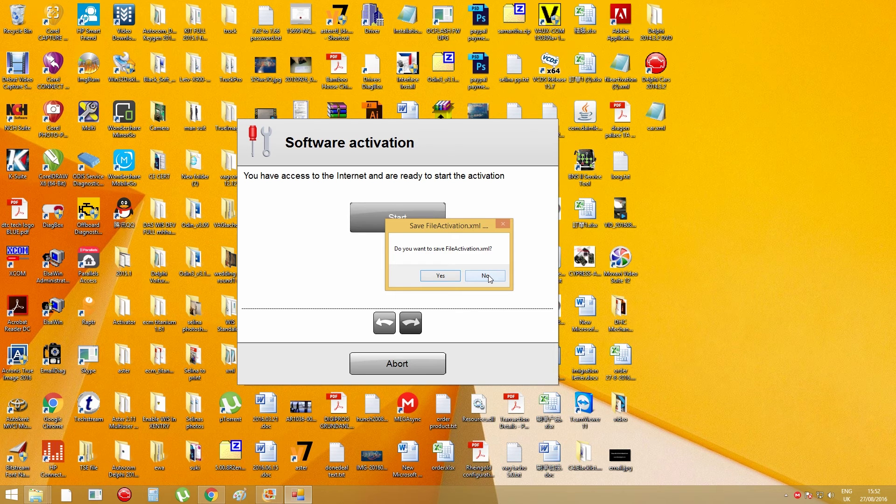
click(487, 277)
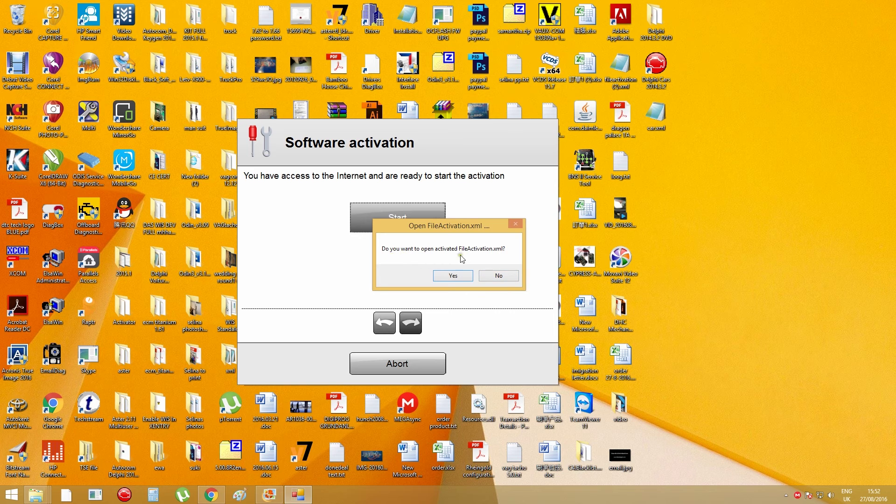
click(460, 275)
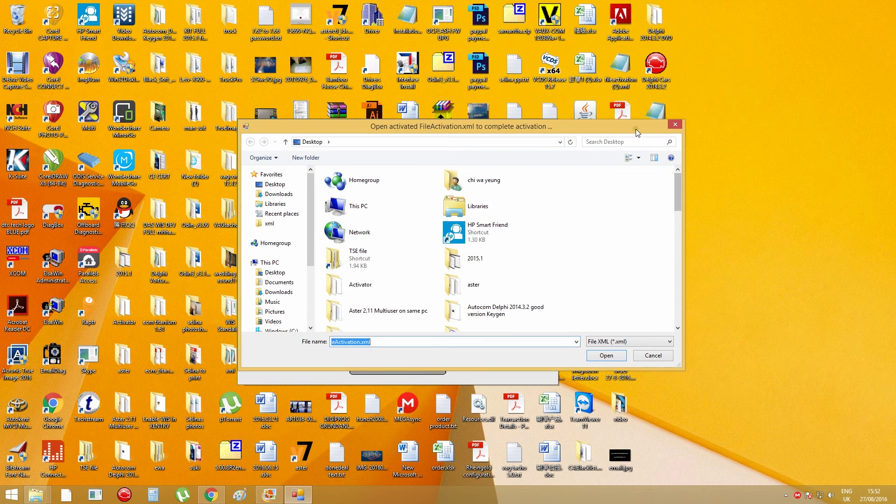
Load car.xml from the Desktop as the activated file to complete the software activation
drag(636, 129, 505, 100)
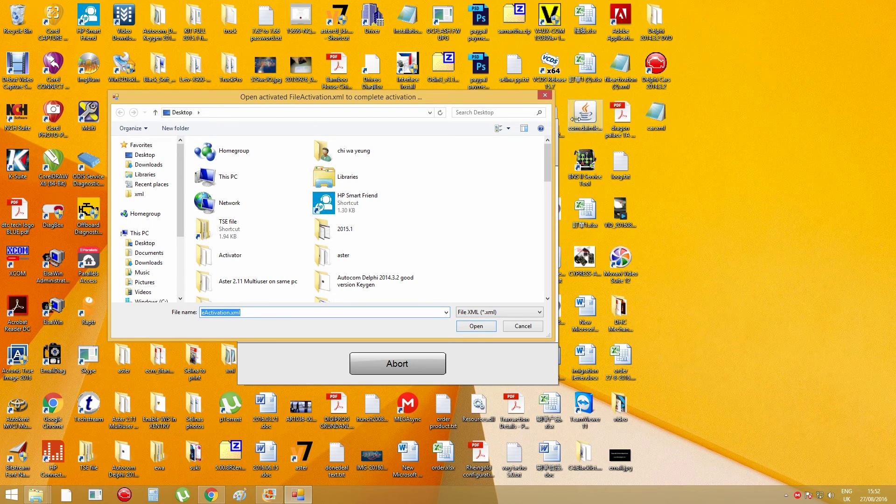
drag(273, 98, 310, 98)
click(222, 115)
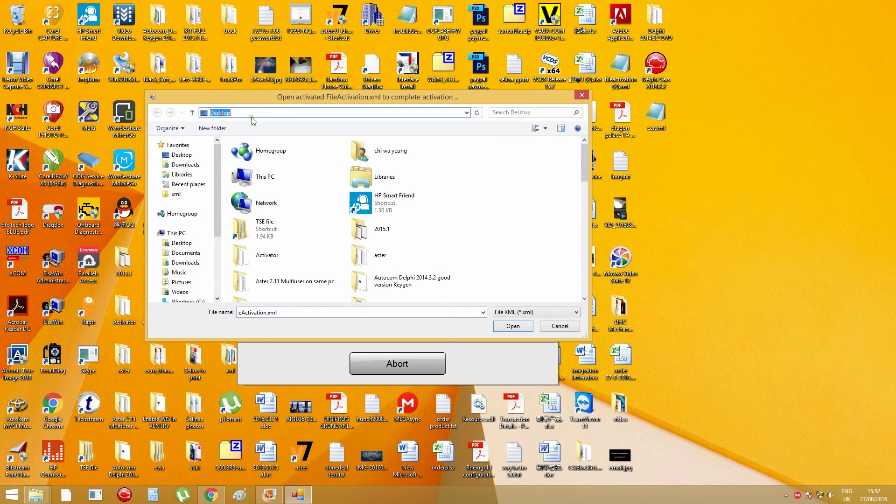
drag(585, 161, 583, 276)
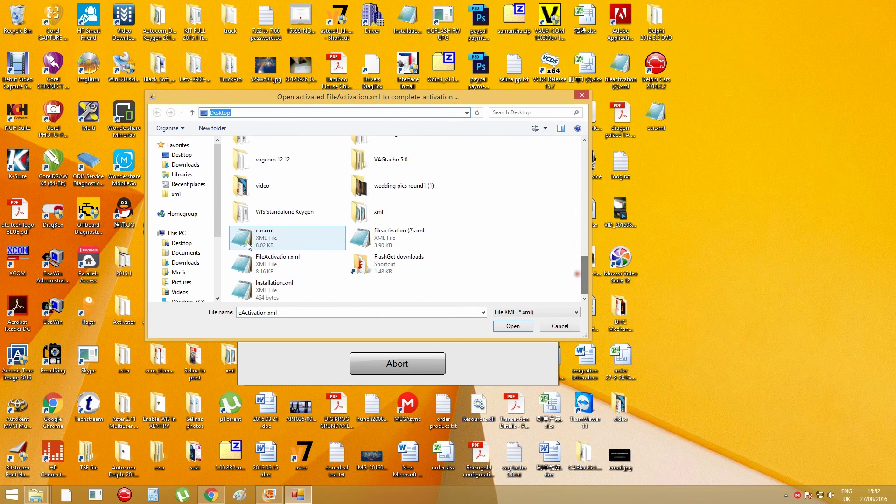
click(274, 239)
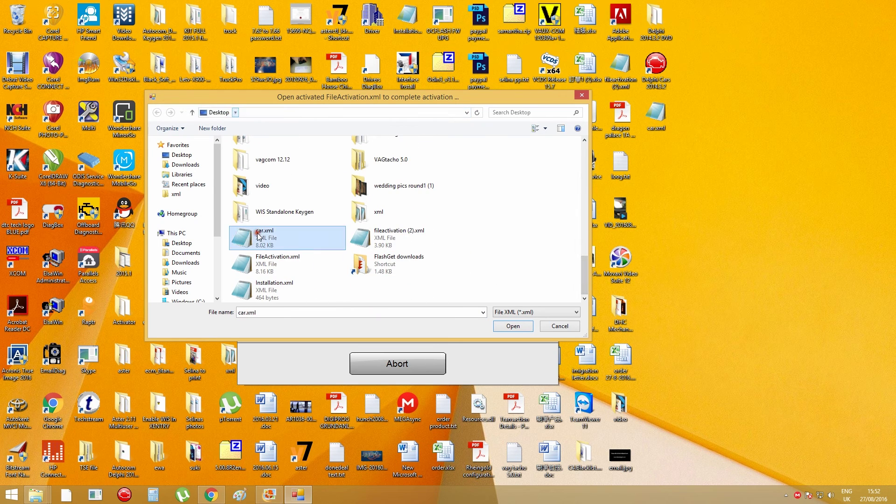
click(510, 325)
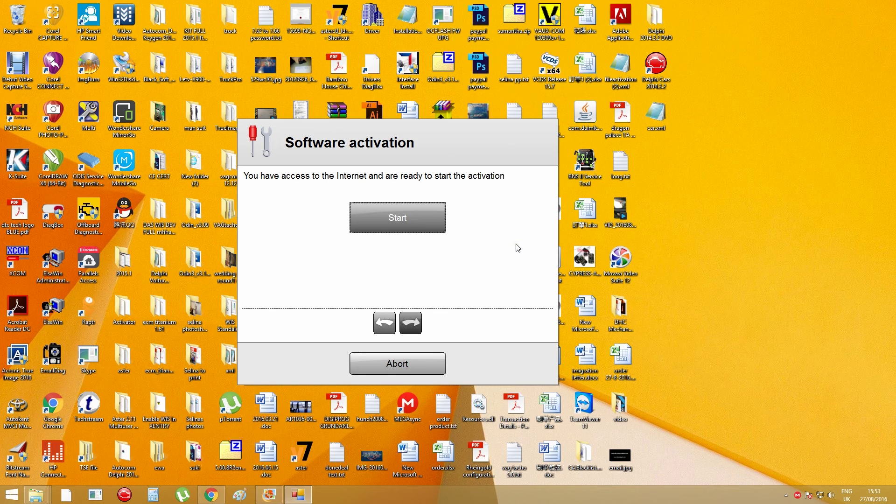
key(Return)
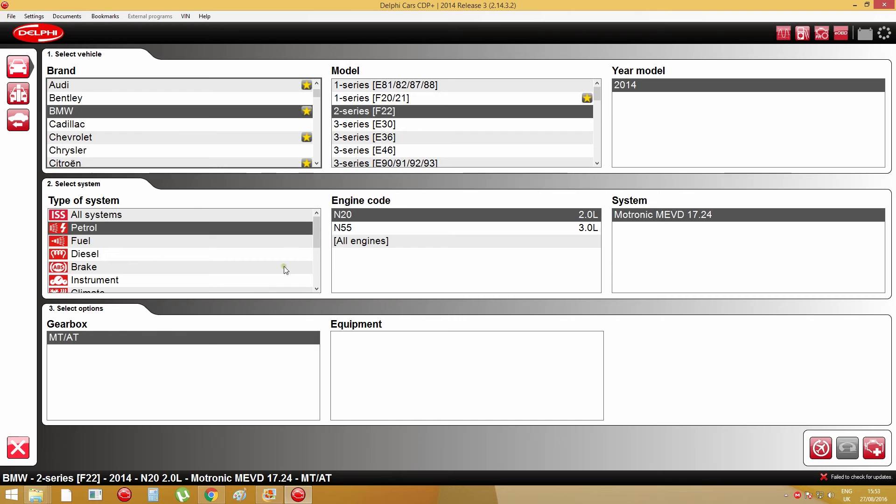
Display the program's license details, then launch MULTI HW ID.EXE from the Delphi 2014.3.2 DVD folder on the desktop
click(204, 17)
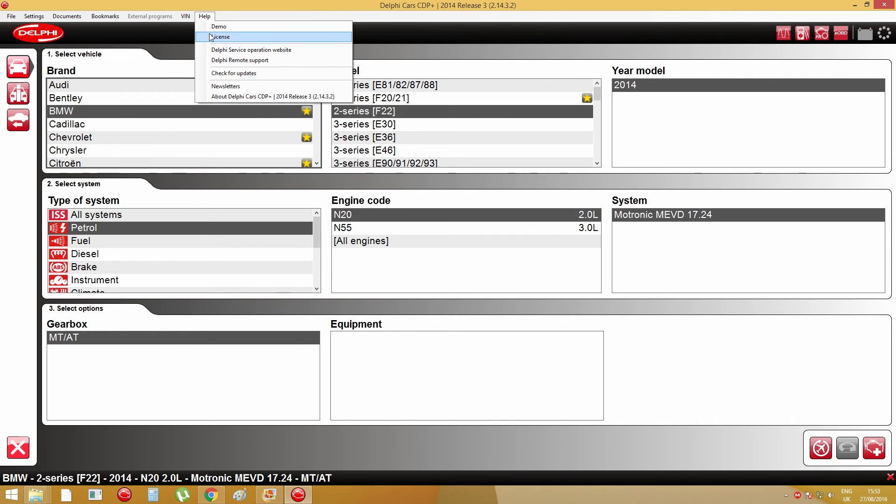
click(210, 37)
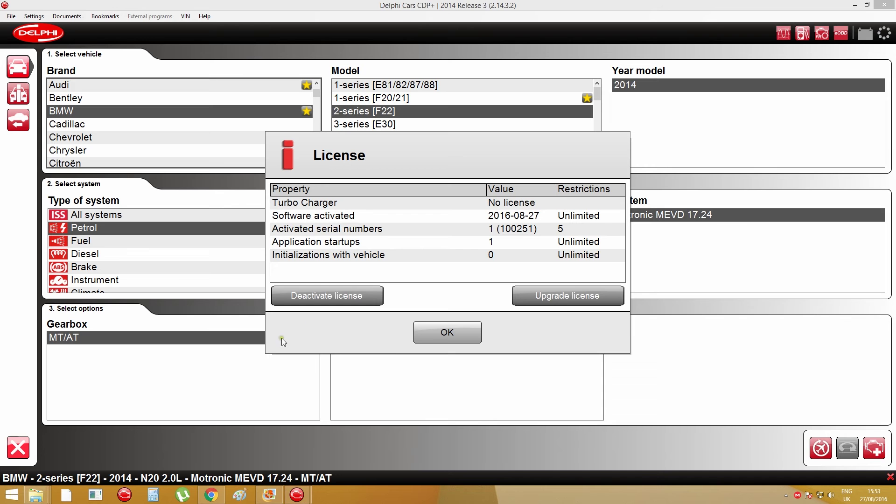
mouse_move(35, 495)
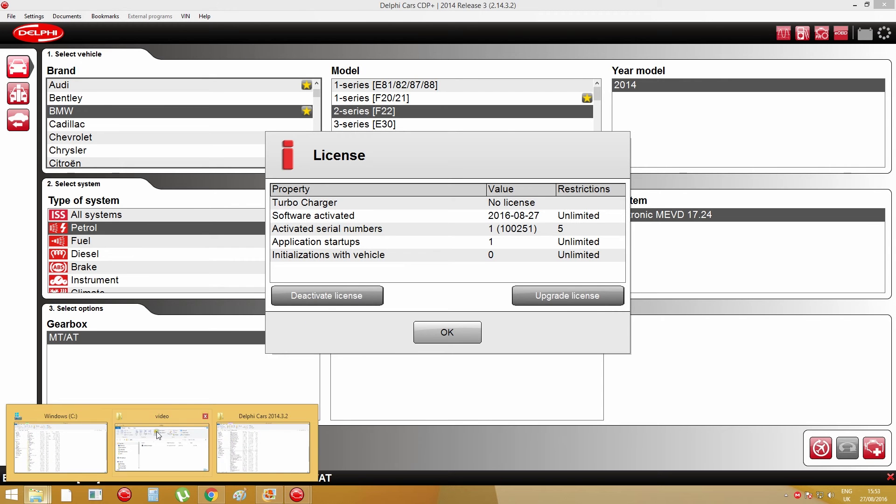
key(super+d)
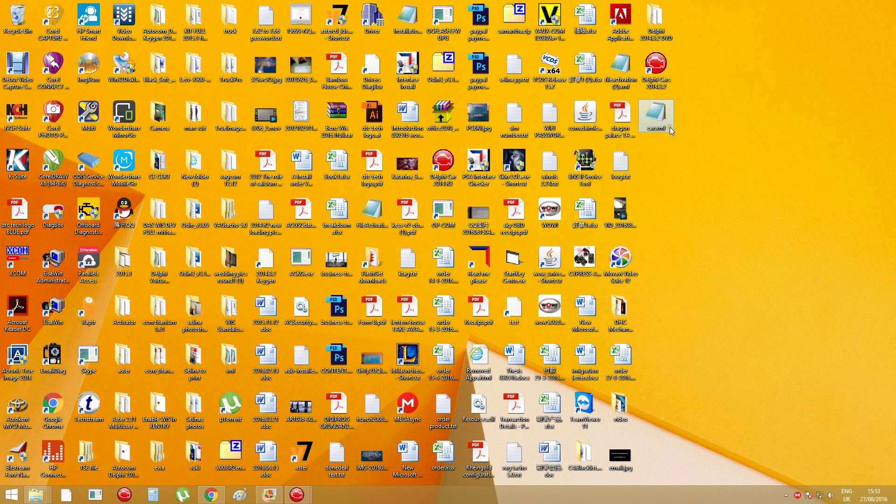
double_click(655, 29)
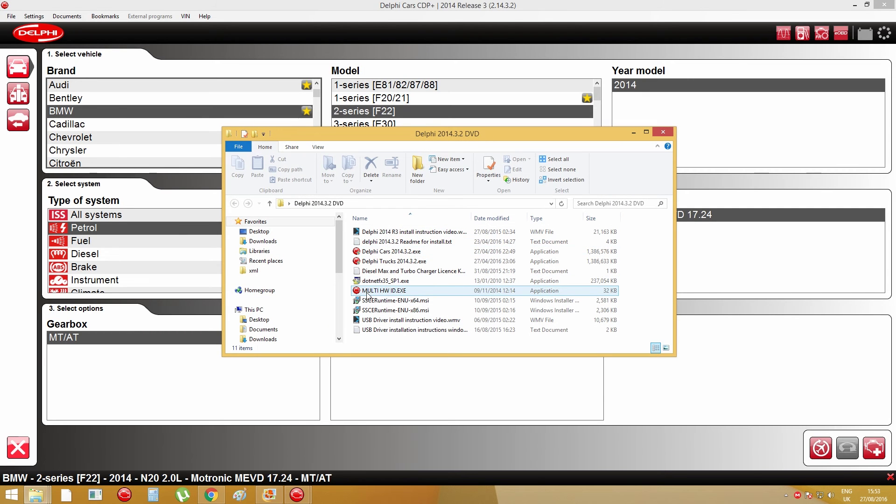
click(410, 290)
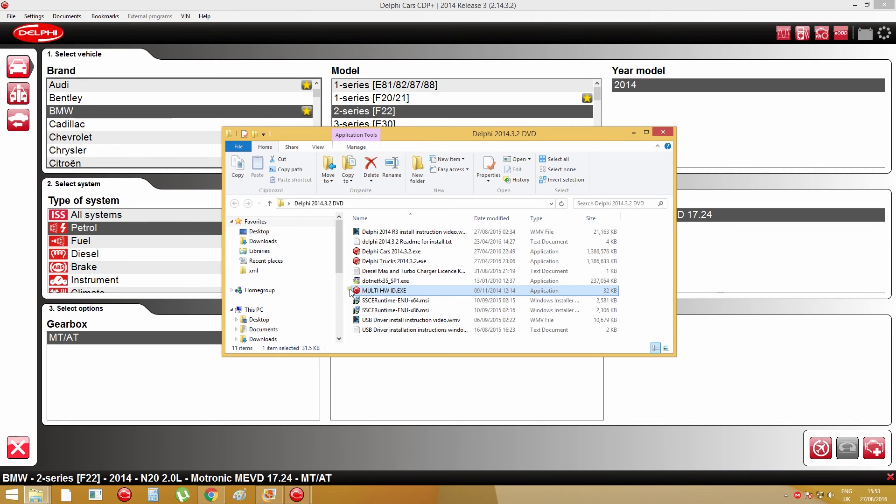
double_click(371, 292)
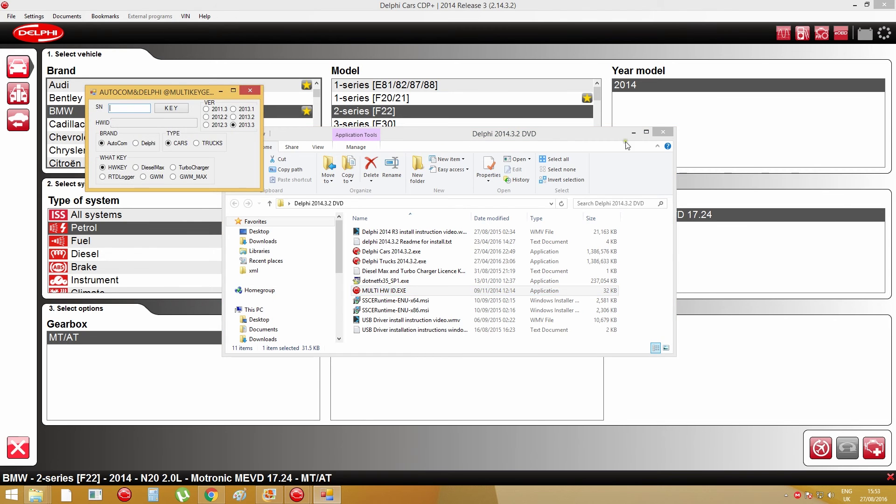
Clear the folder window away, enter the activated serial number in the key generator and set the brand to Delphi
click(646, 133)
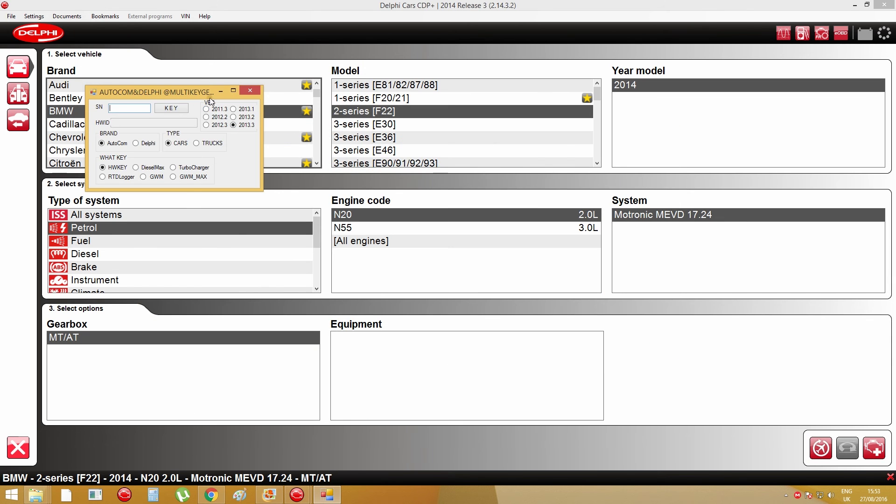
drag(203, 94, 532, 163)
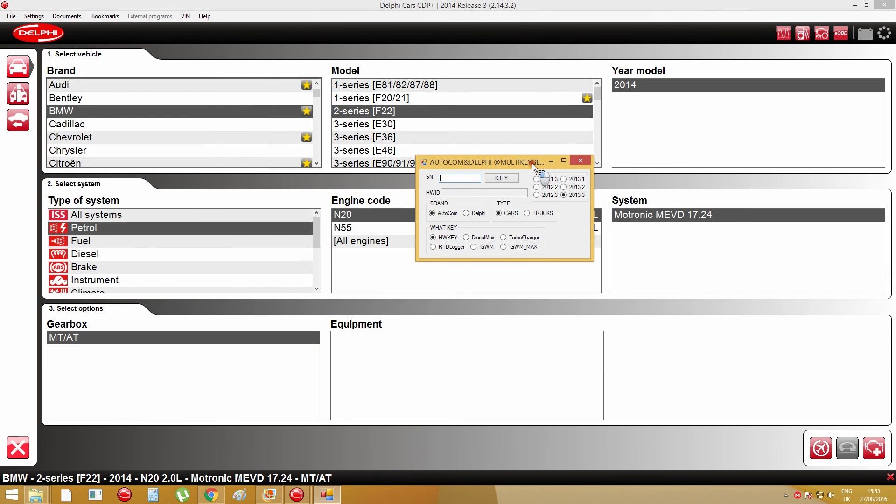
click(456, 179)
text(1)
click(466, 214)
Return to the License dialog, start the upgrade to Diesel Max, and place the key generator beside the Hardware key prompt
click(353, 351)
click(335, 495)
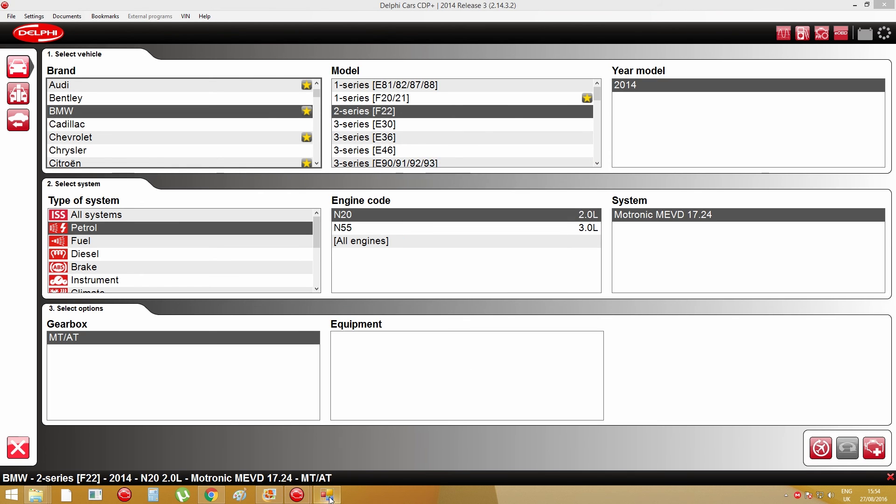
mouse_move(297, 494)
click(327, 471)
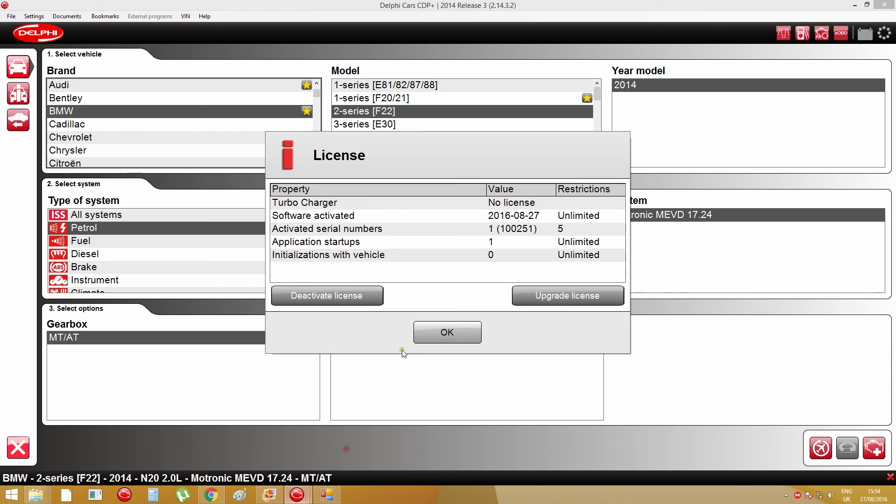
click(327, 495)
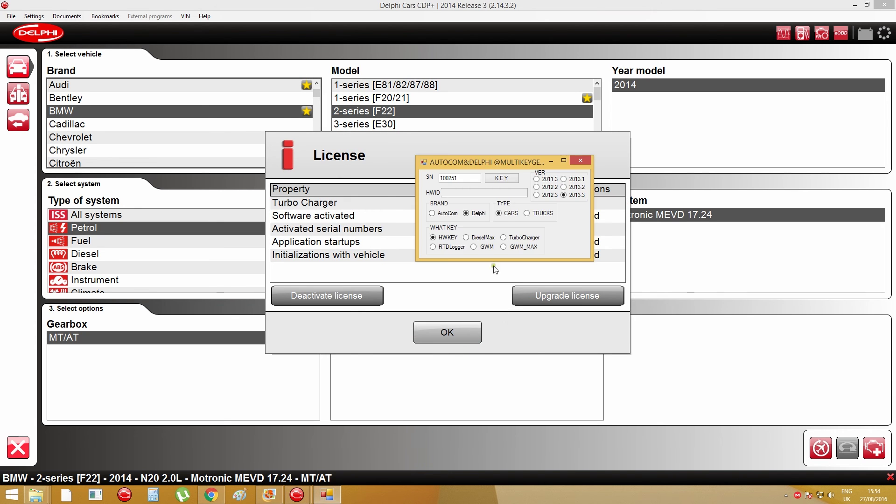
click(429, 141)
click(569, 292)
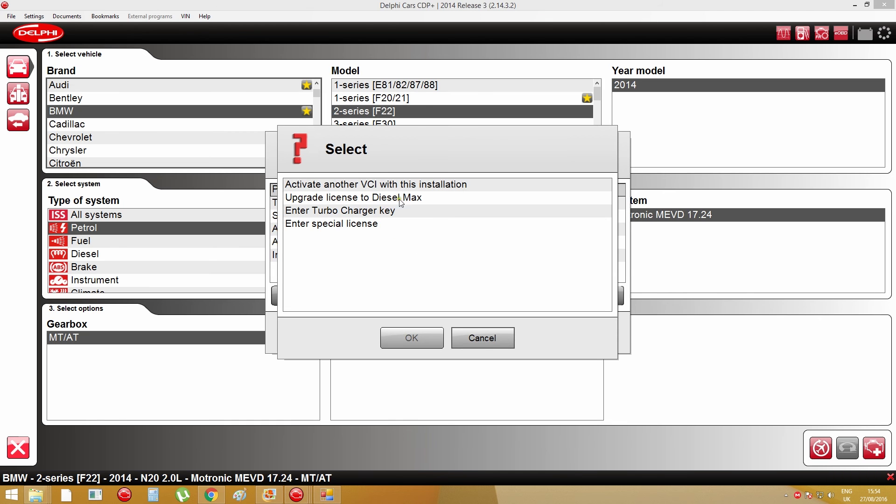
double_click(434, 200)
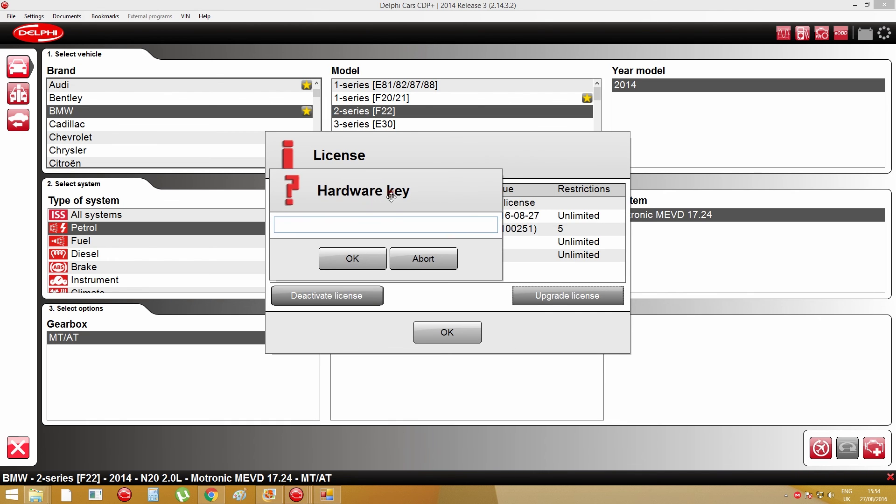
click(328, 494)
drag(516, 162, 643, 198)
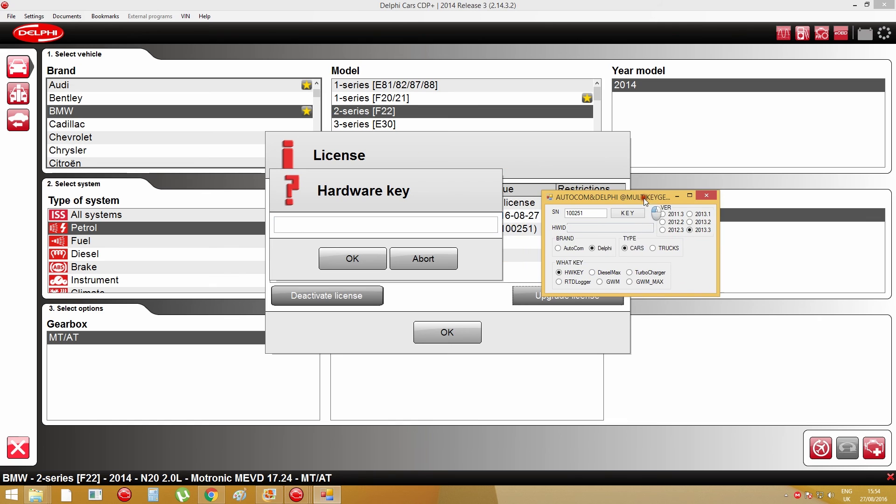
Generate a DieselMax key for the entered serial number and copy it
click(606, 274)
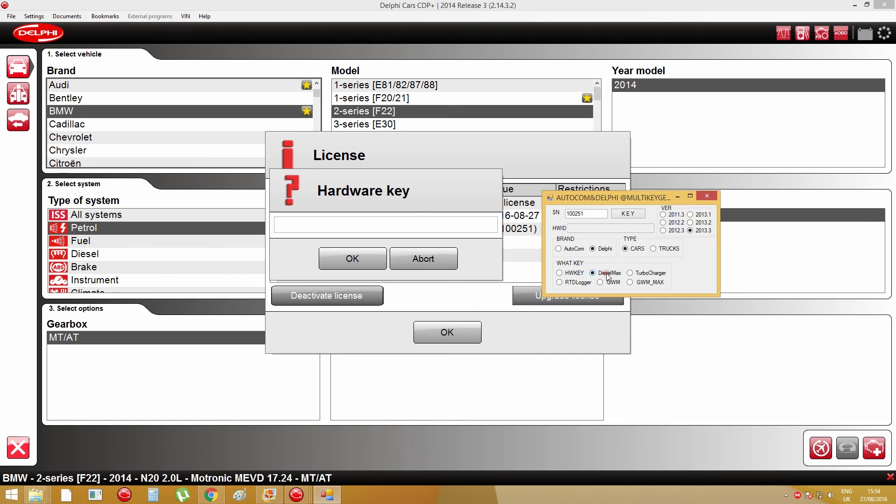
click(627, 213)
drag(609, 232, 508, 229)
right_click(584, 228)
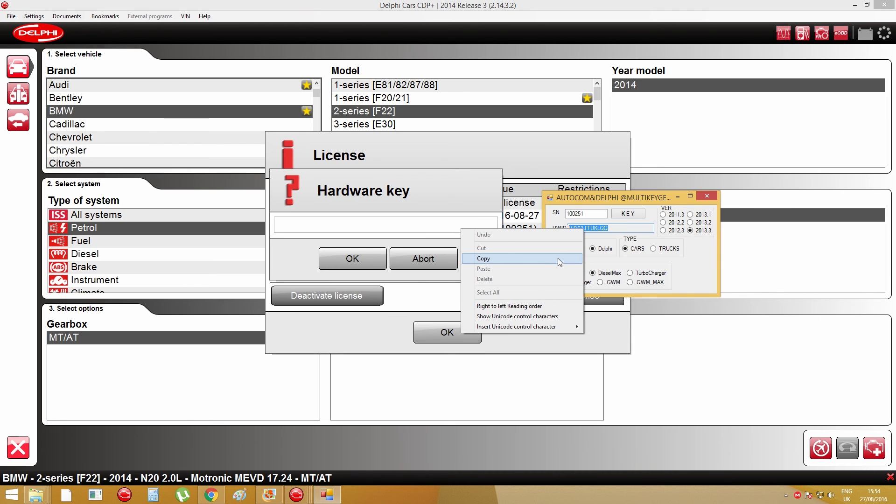
click(558, 258)
Paste the Diesel Max license key into the Hardware key prompt and confirm the upgrade
right_click(407, 226)
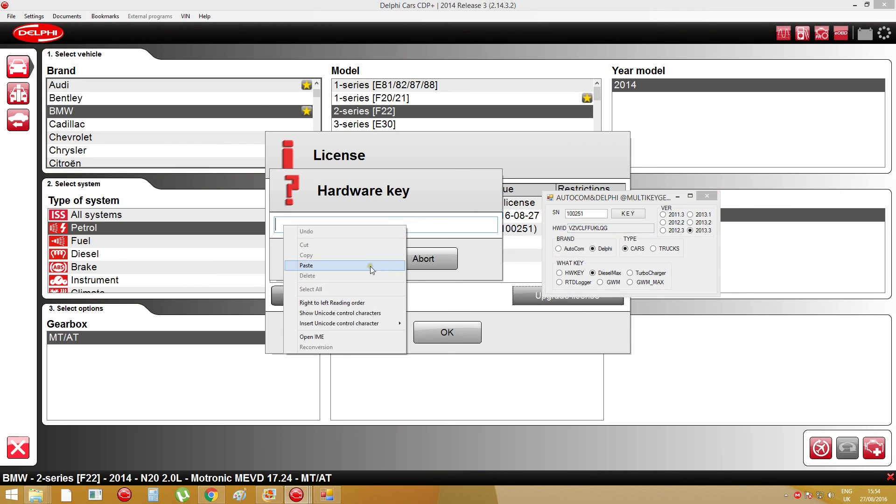
click(370, 266)
click(350, 258)
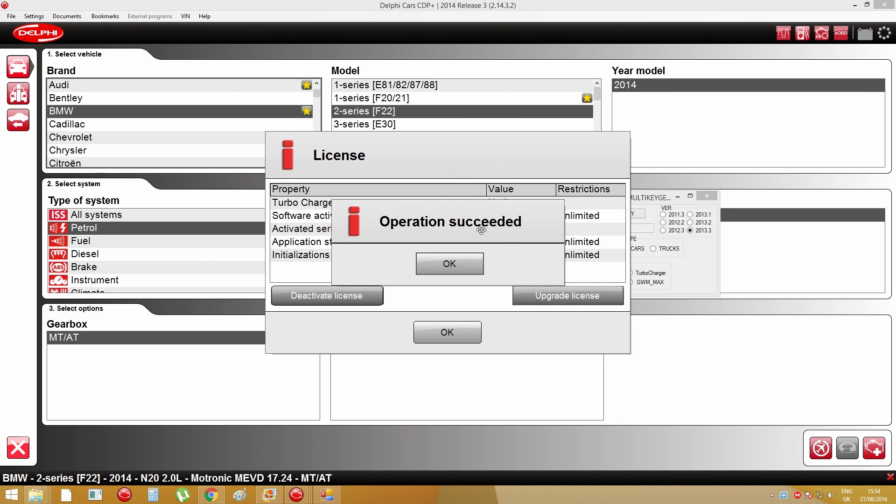
click(451, 265)
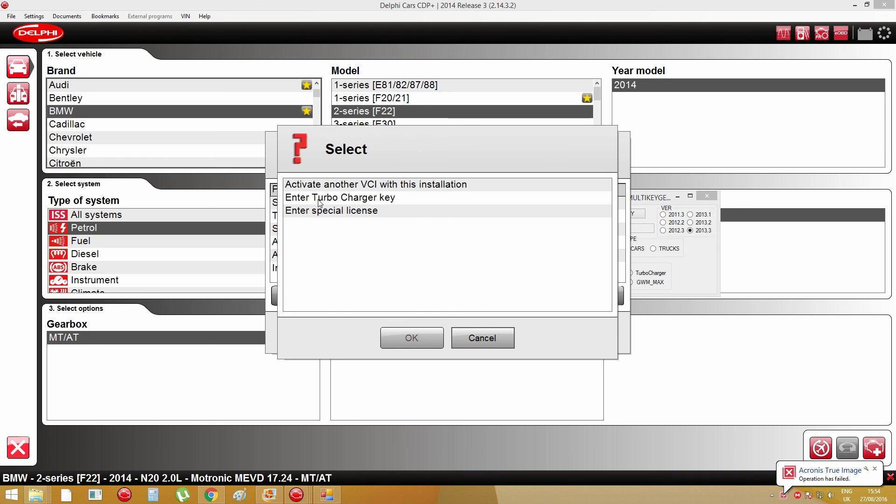
Start entering a Turbo Charger key for the license, then generate the TurboCharger key and copy it
double_click(368, 200)
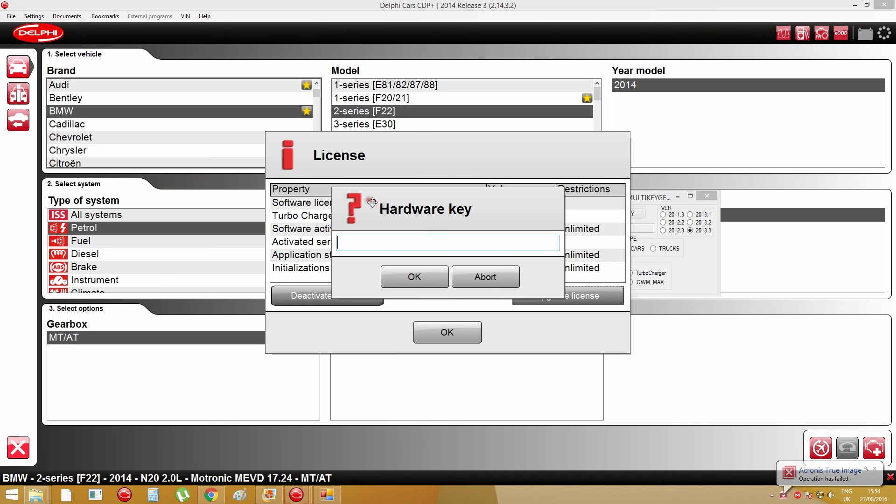
drag(651, 197, 745, 211)
click(726, 286)
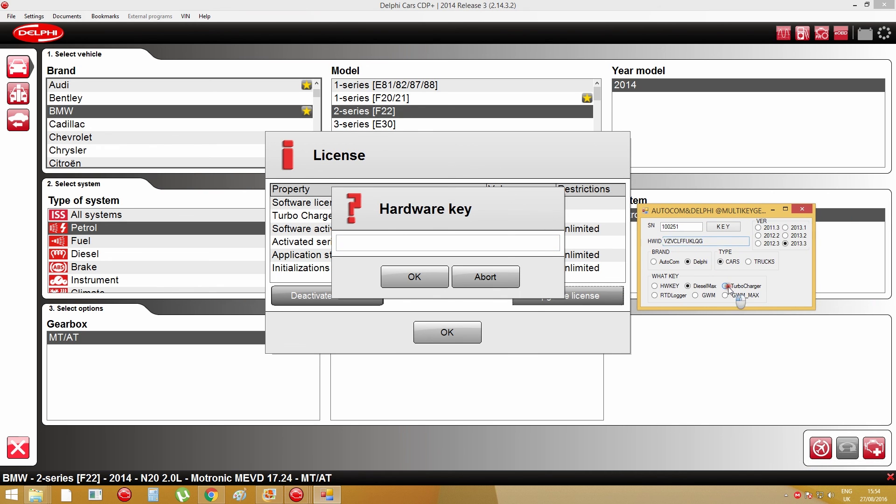
click(722, 228)
double_click(678, 242)
right_click(678, 241)
click(602, 272)
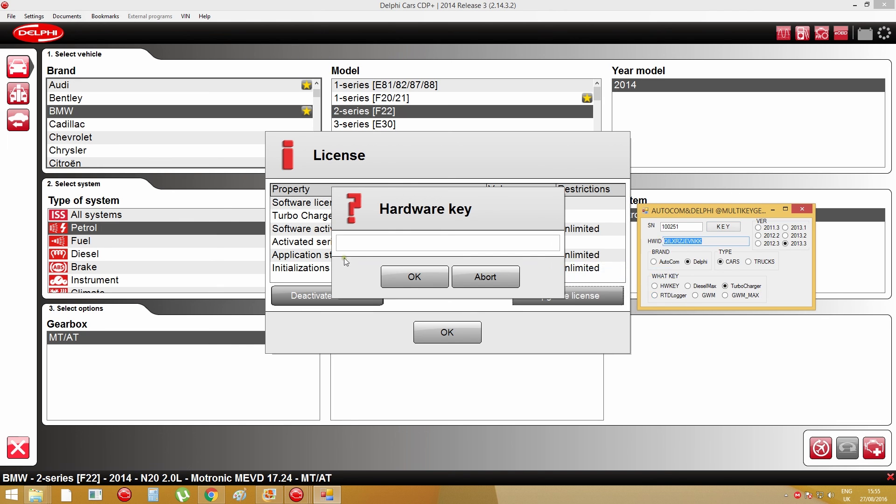
Paste the Turbo Charger license key into the Hardware key prompt, confirm it and close the License dialog
right_click(402, 242)
click(368, 279)
click(400, 278)
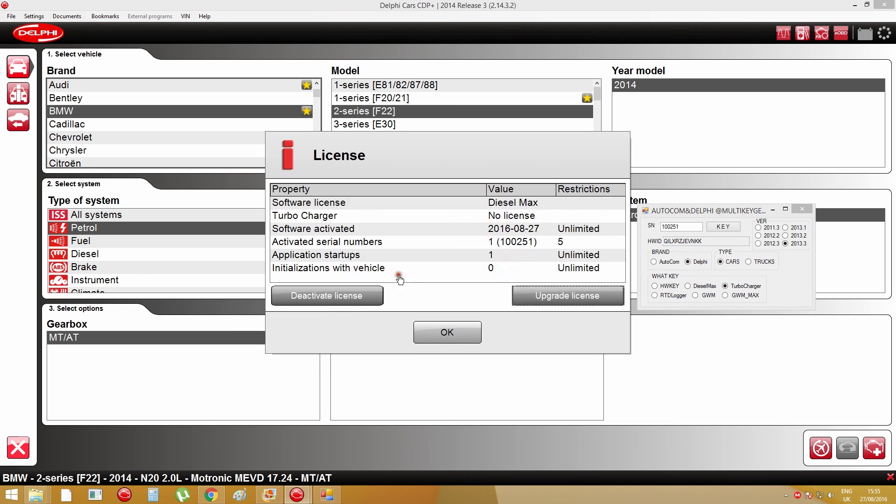
click(447, 265)
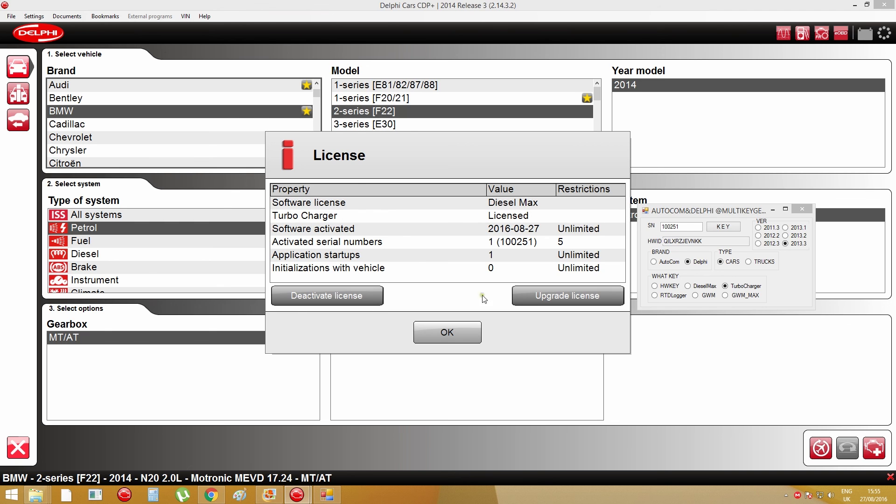
click(446, 334)
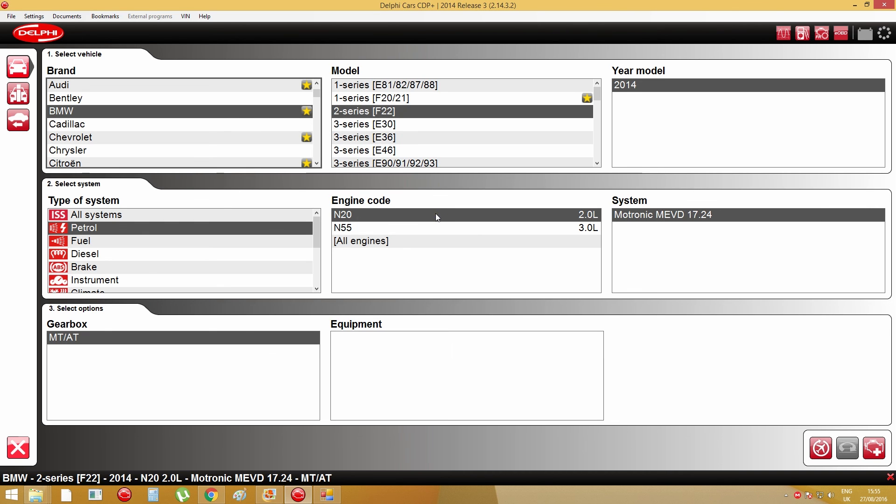